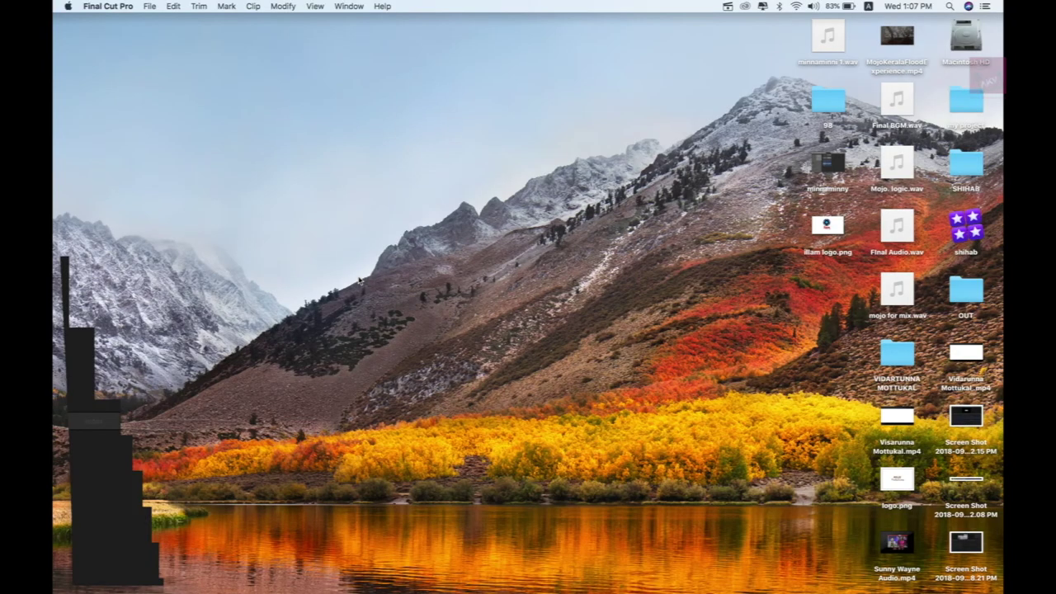
# Activate the empty Final Cut Pro main window, which has no library loaded
pyautogui.moveTo(528, 590)
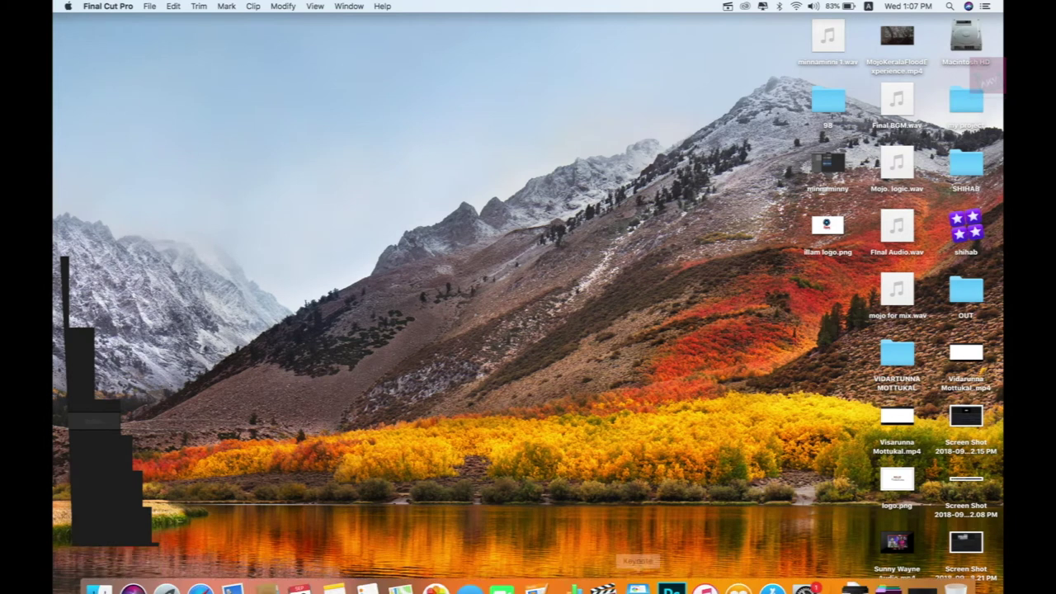
pyautogui.click(604, 573)
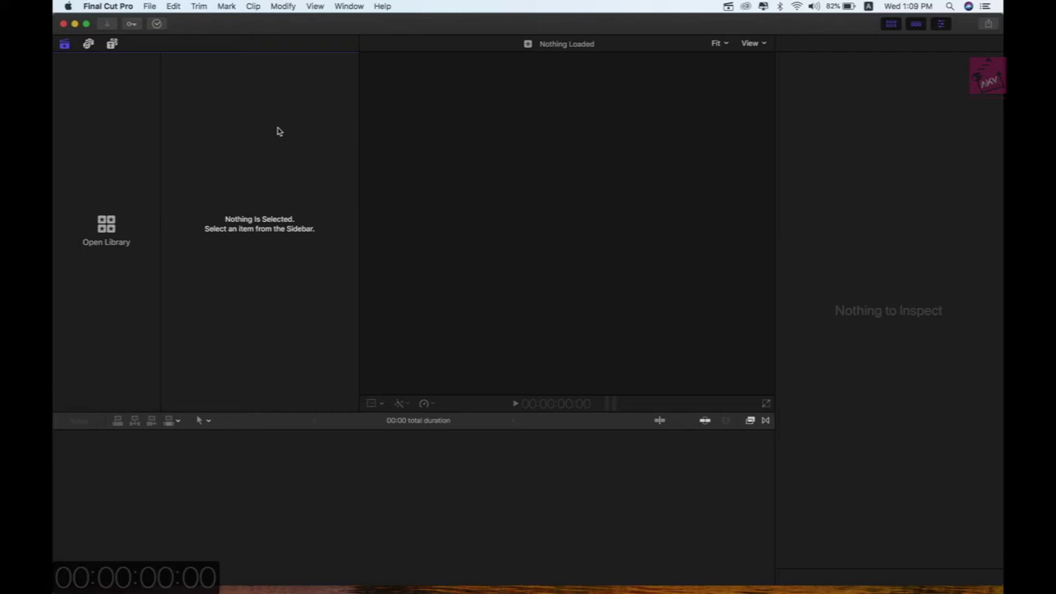
# Create a new library named 'music' and save it in the my project folder
pyautogui.click(152, 7)
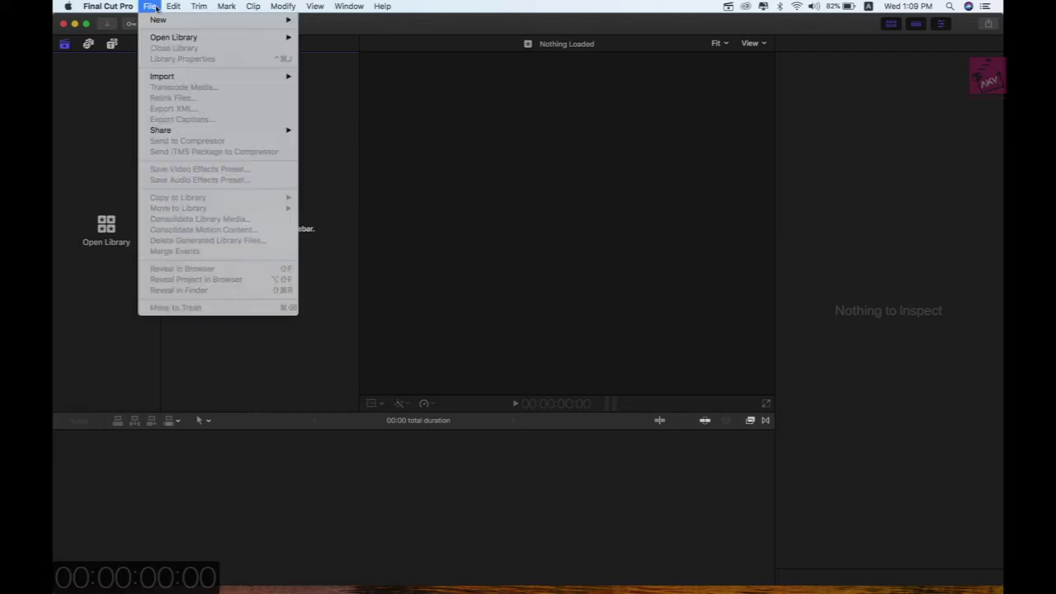
pyautogui.moveTo(162, 21)
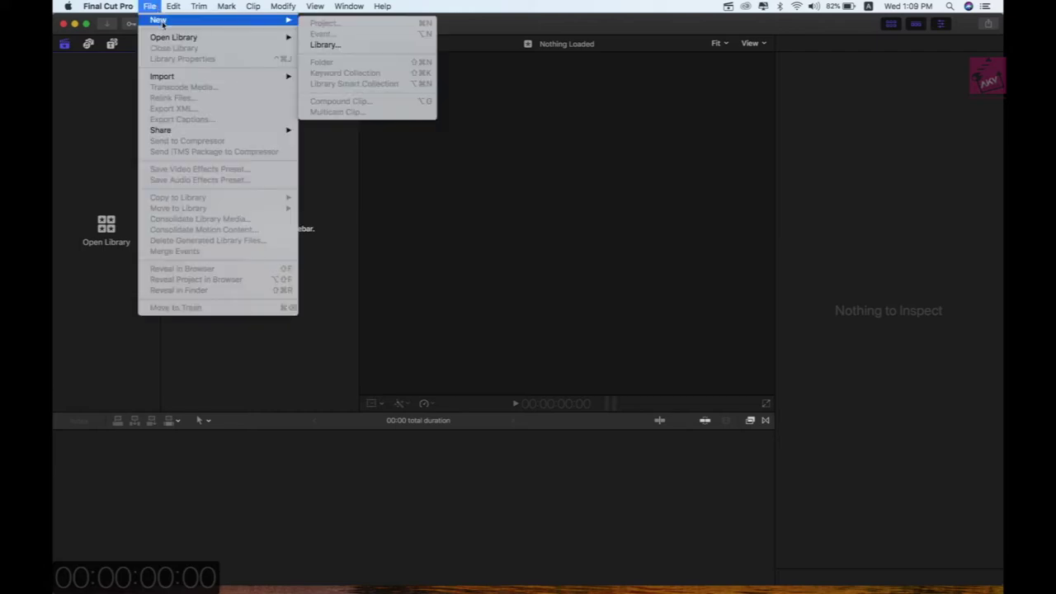
pyautogui.click(324, 45)
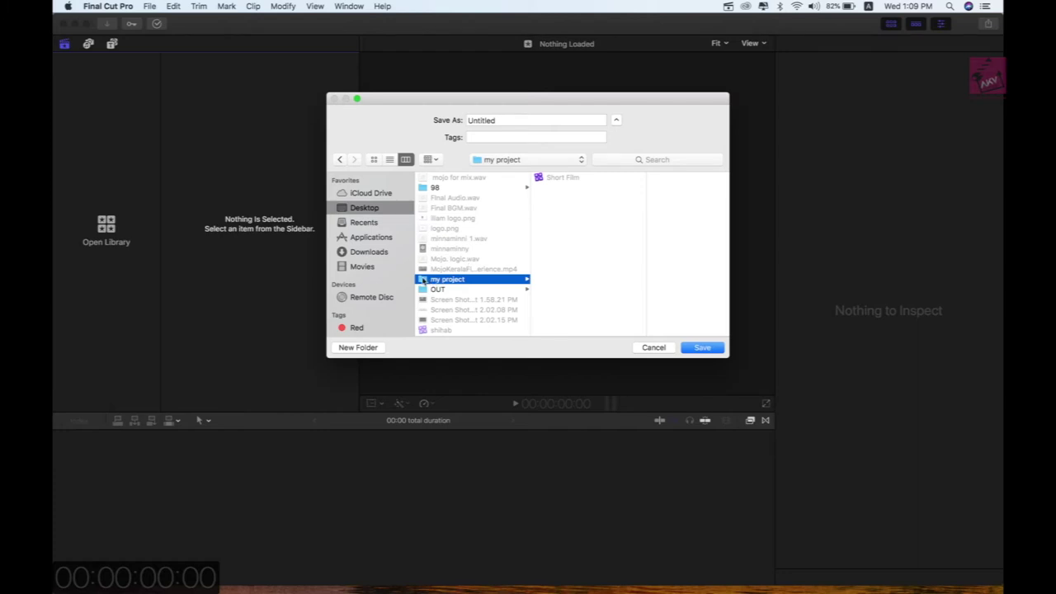
pyautogui.doubleClick(512, 122)
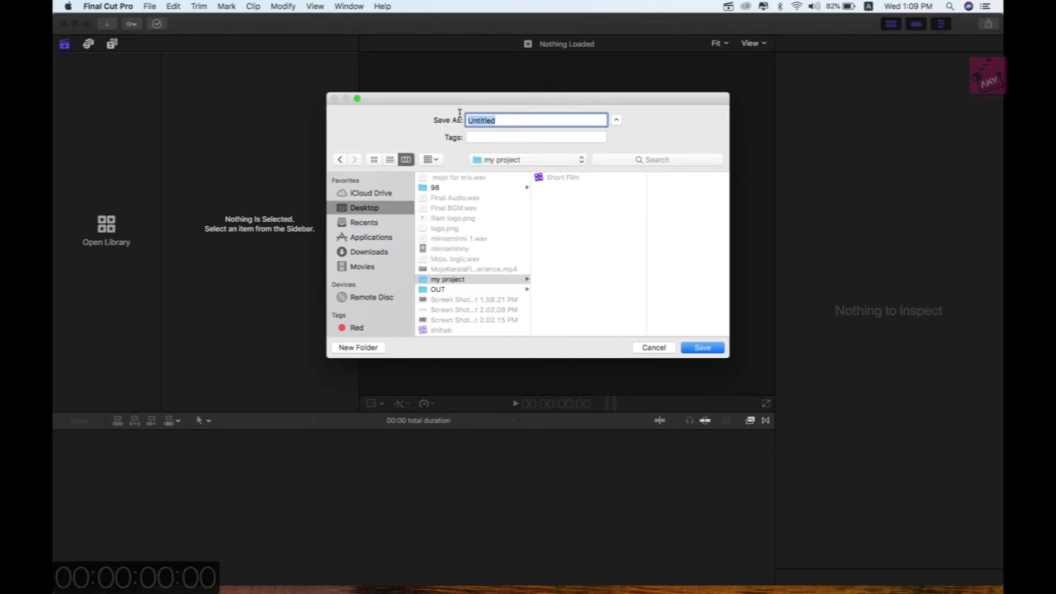
pyautogui.write('mus')
pyautogui.write('ic')
pyautogui.click(701, 347)
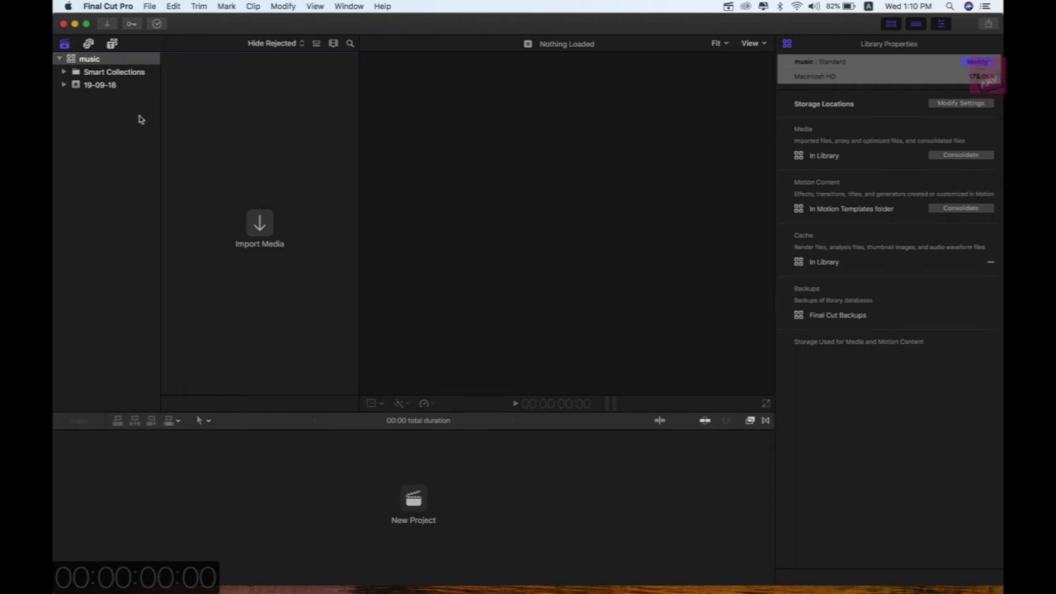
# Rename the 19-09-18 event to 'Visual'
pyautogui.click(104, 87)
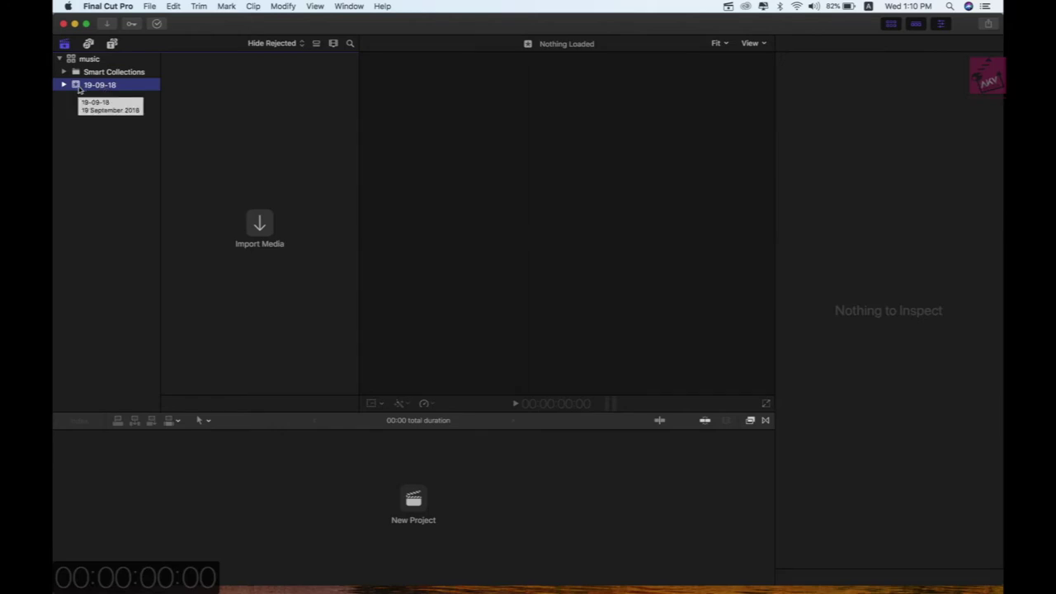
pyautogui.click(64, 72)
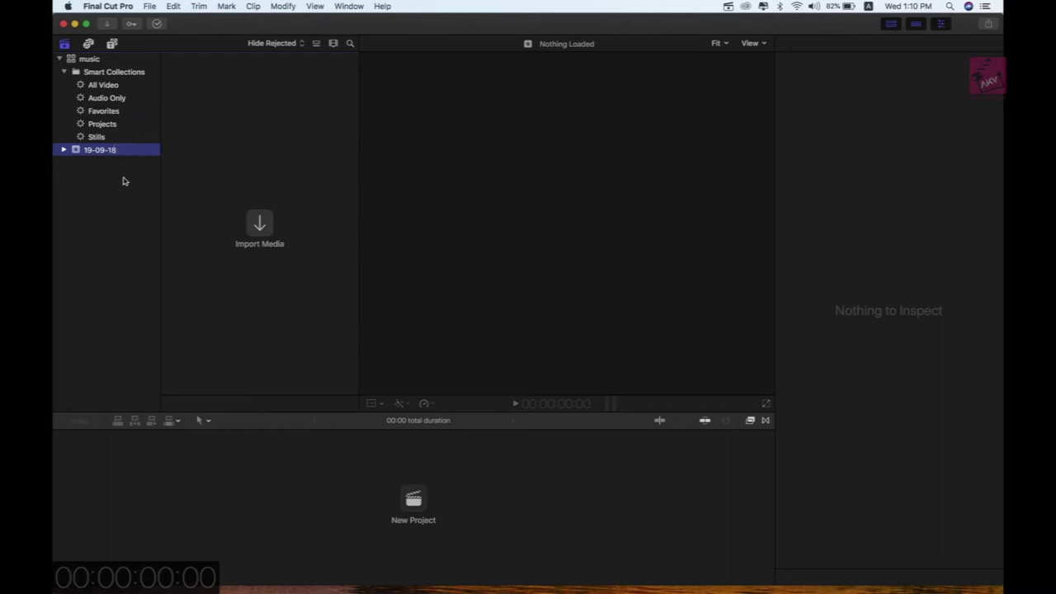
pyautogui.click(64, 149)
pyautogui.click(109, 152)
pyautogui.press('Right')
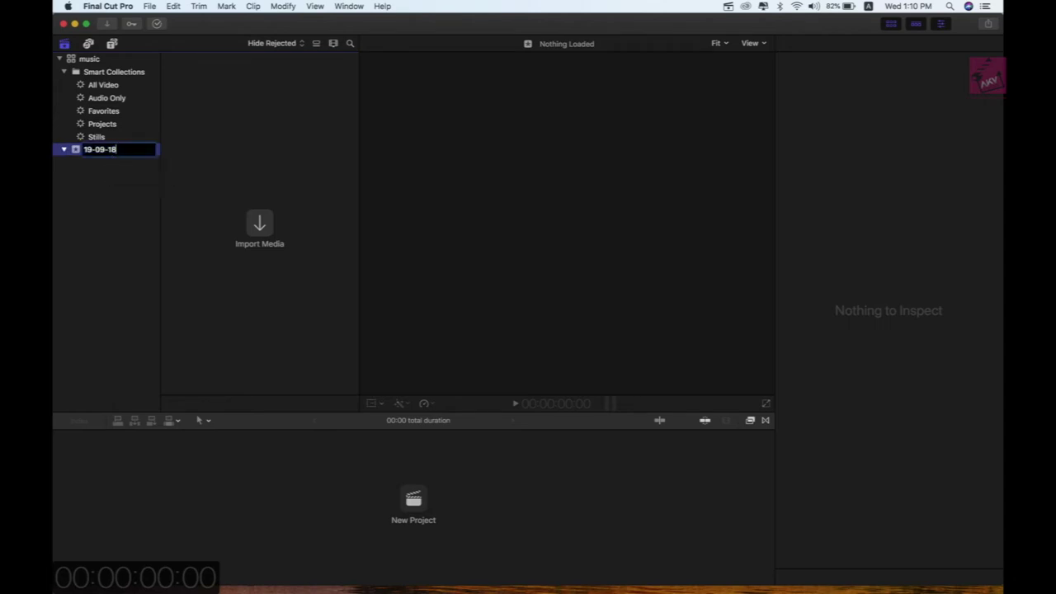
pyautogui.press('super+a')
pyautogui.write('V')
pyautogui.write('isua')
pyautogui.press('Return')
# Add a new event named 'Audio' to the music library alongside Visual
pyautogui.rightClick(94, 153)
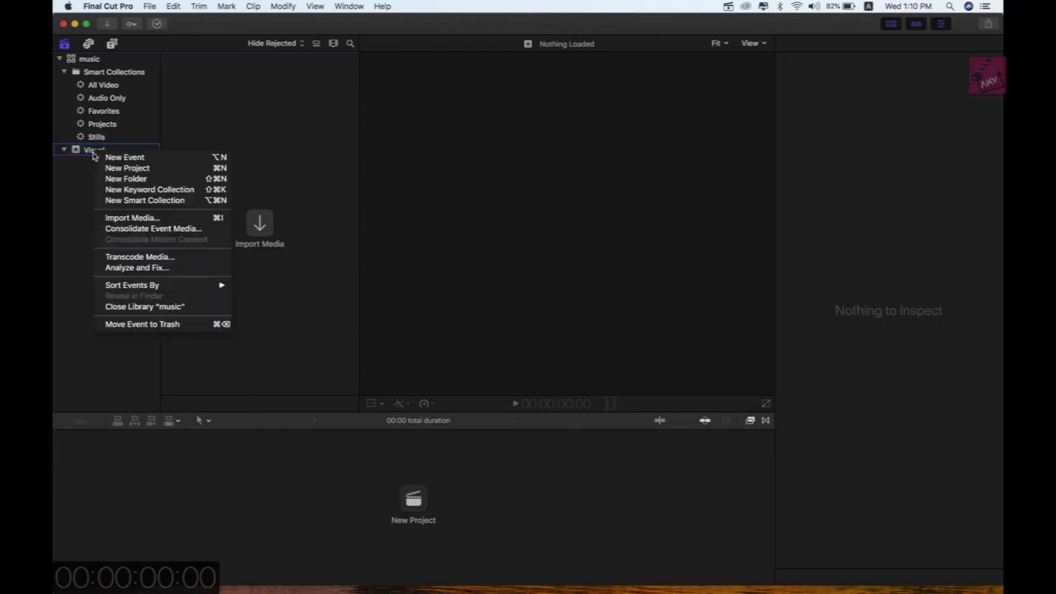
pyautogui.click(108, 158)
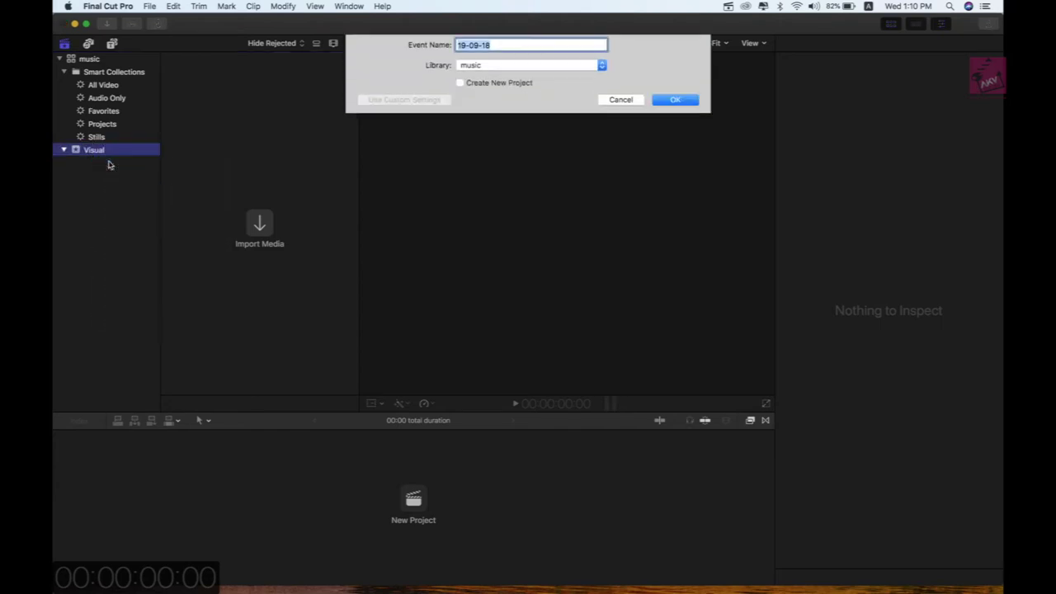
pyautogui.write('Au')
pyautogui.write('dio')
pyautogui.press('Return')
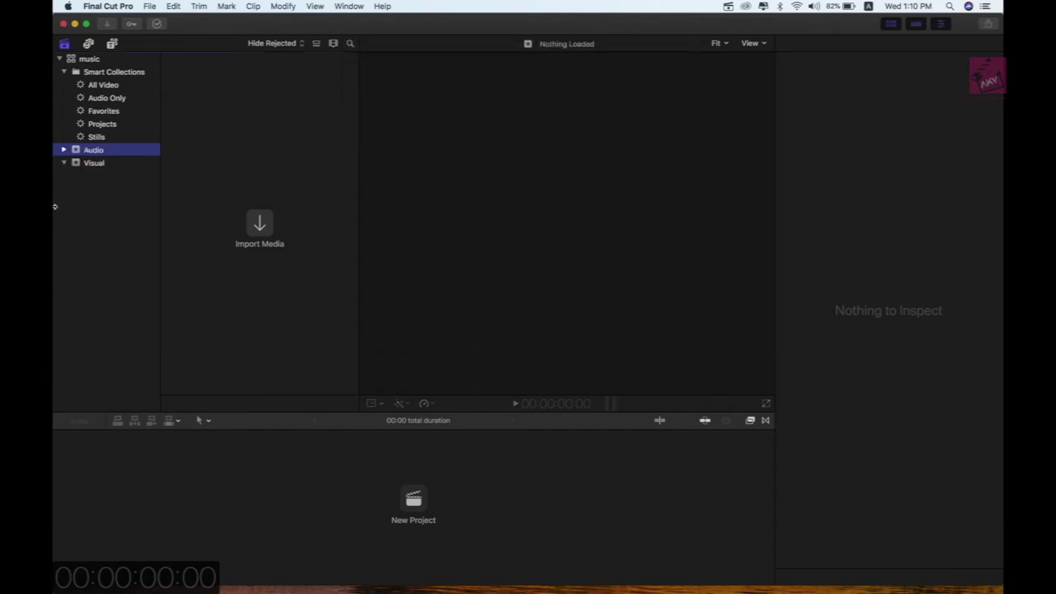
pyautogui.click(120, 165)
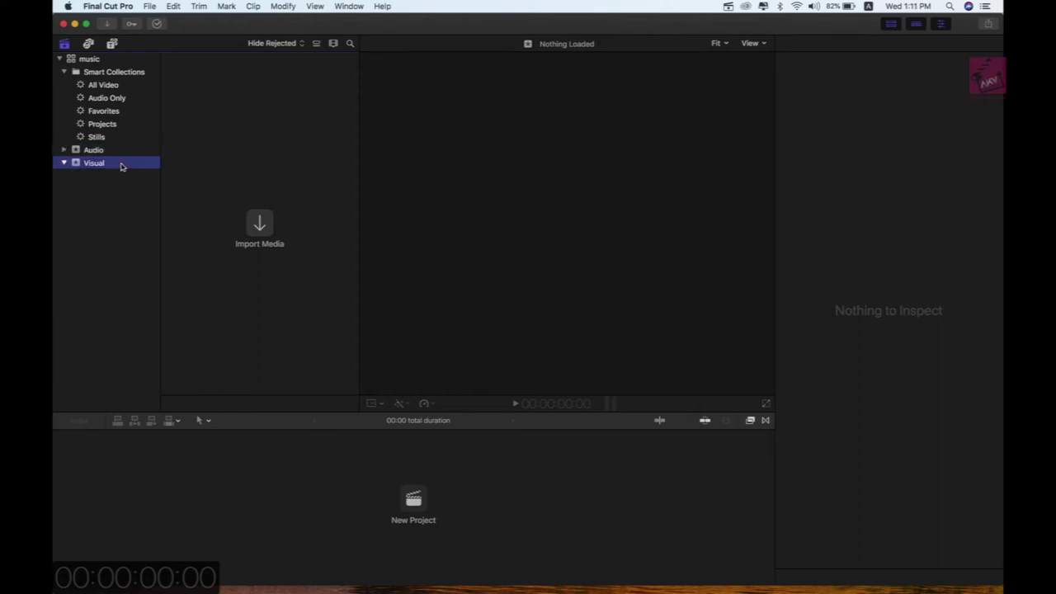
pyautogui.click(137, 152)
# Create a keyword collection named 'day 1' under the Visual event
pyautogui.click(130, 164)
pyautogui.rightClick(98, 166)
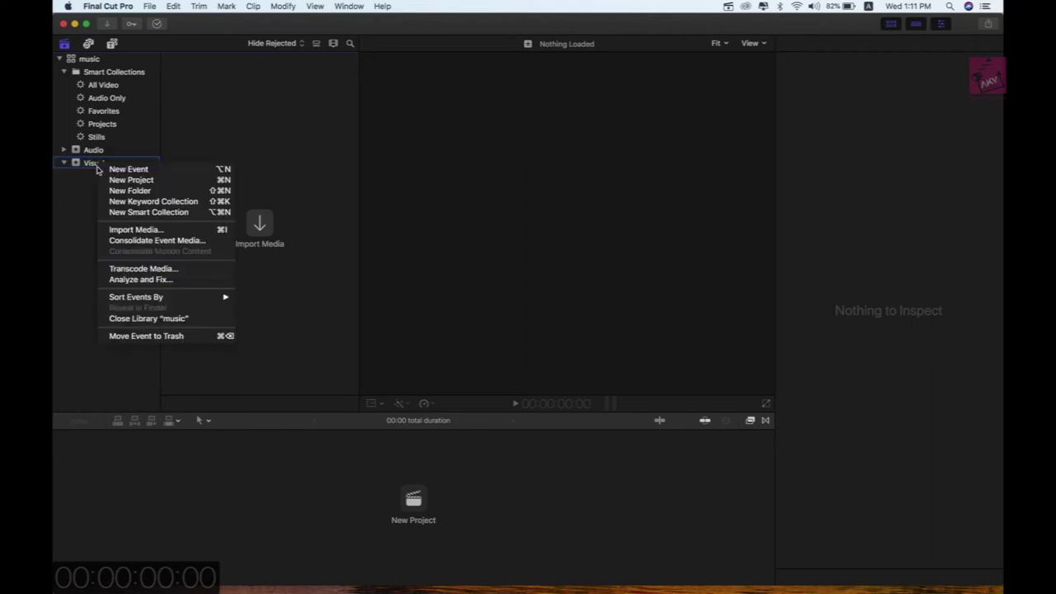
pyautogui.click(130, 203)
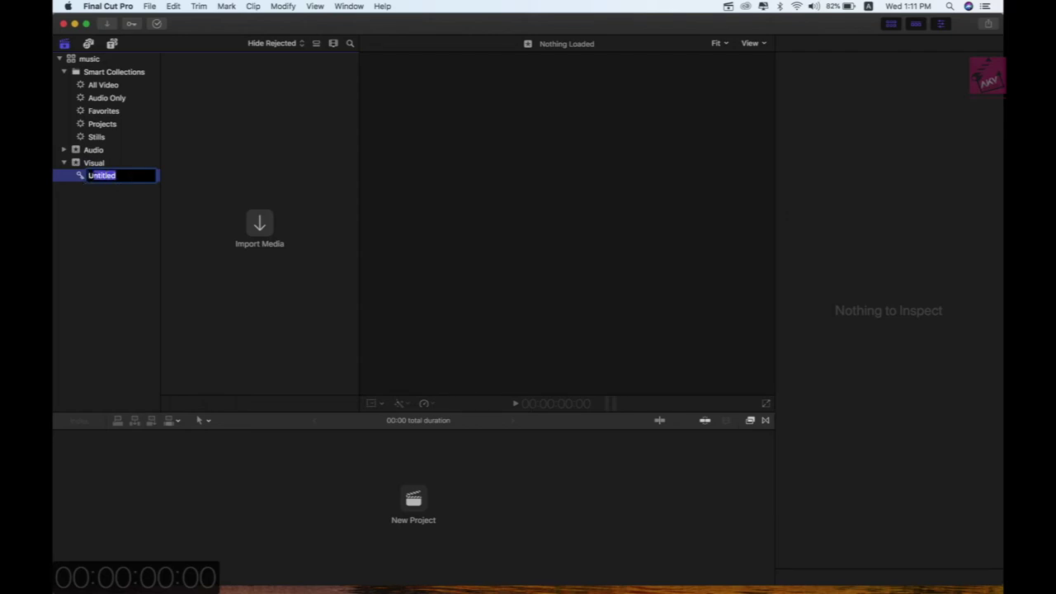
pyautogui.write('d')
pyautogui.write('ay ')
pyautogui.write('1')
pyautogui.press('Return')
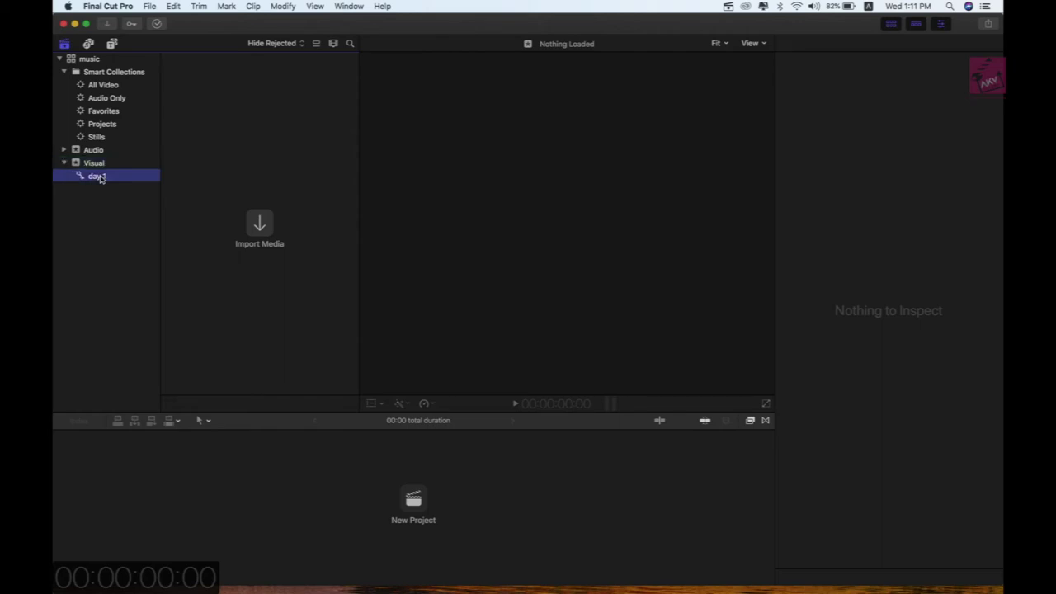
# Add a second keyword collection named 'day 2', then select day 1
pyautogui.rightClick(100, 179)
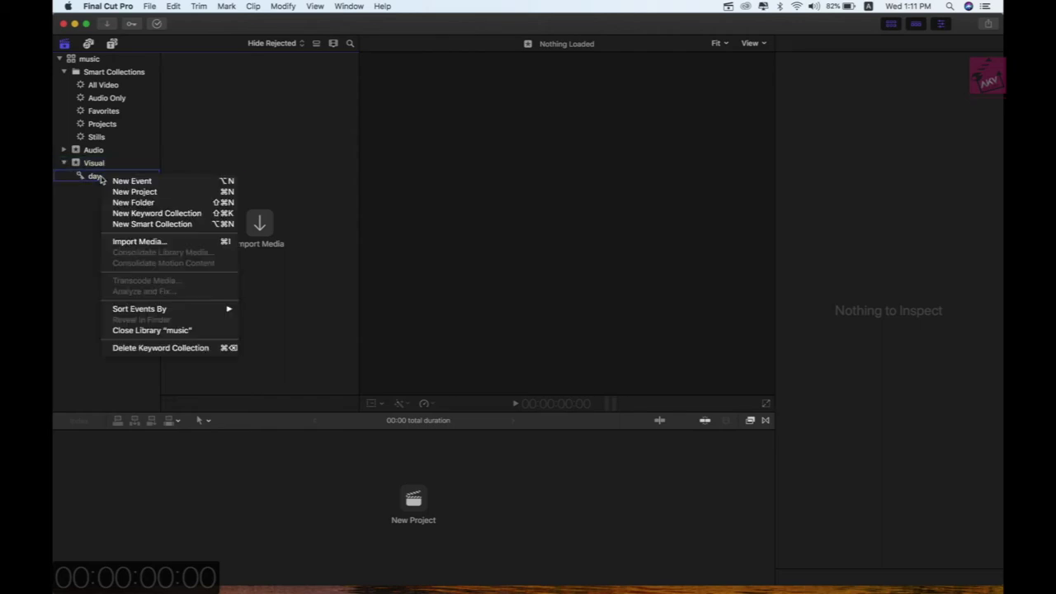
pyautogui.click(128, 217)
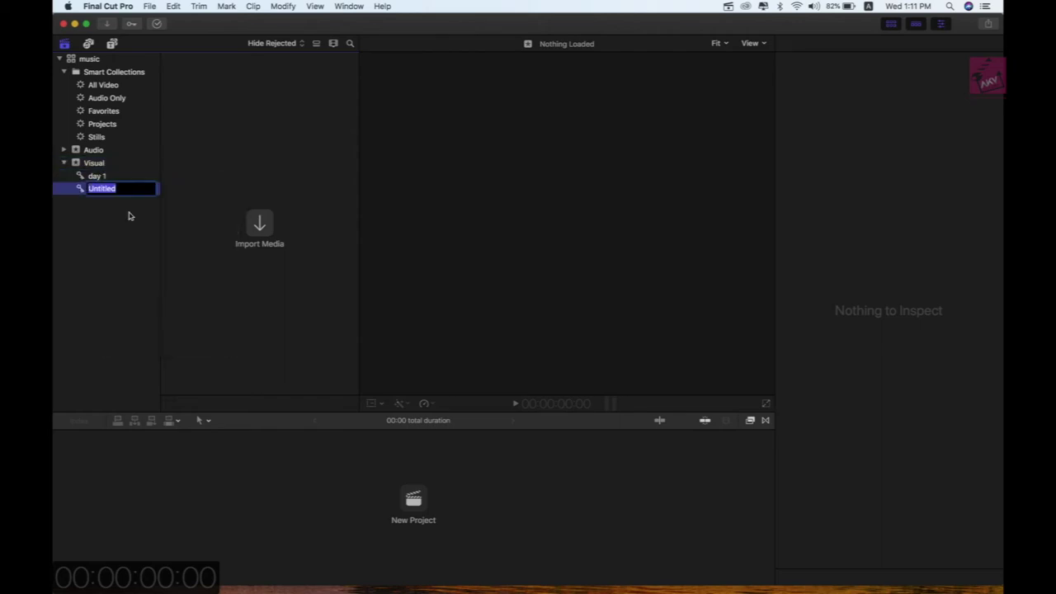
pyautogui.write('day')
pyautogui.write(' 2')
pyautogui.press('Return')
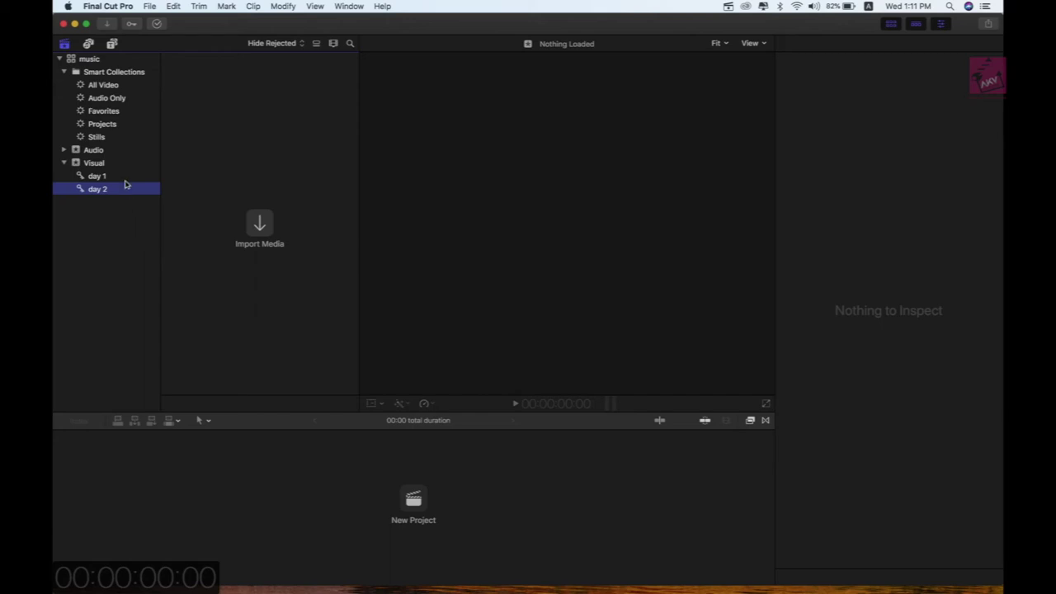
pyautogui.click(120, 176)
pyautogui.click(121, 189)
pyautogui.click(129, 176)
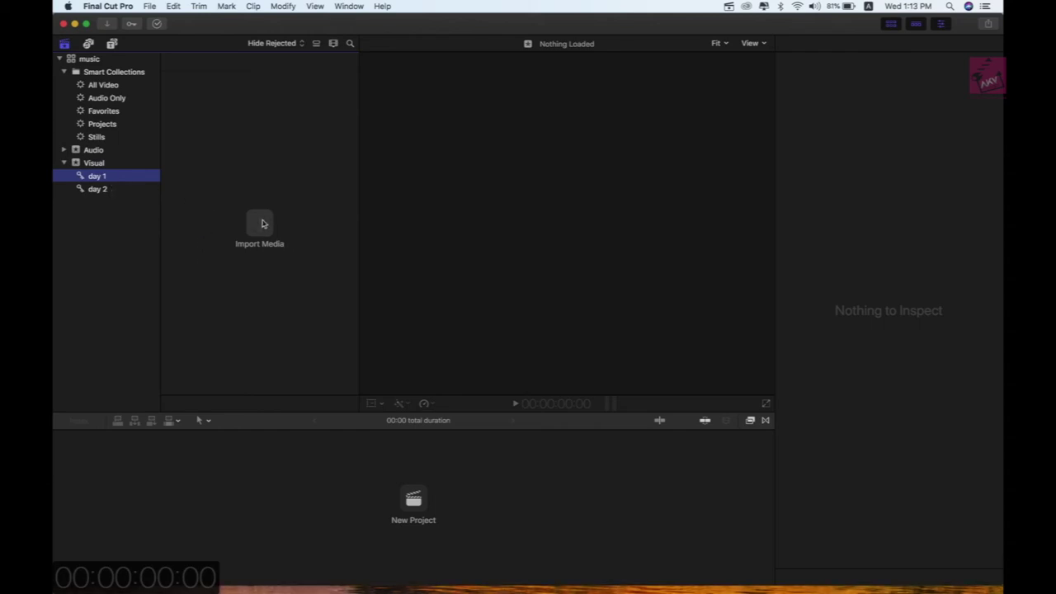
# Select 20180813_090202.mp4 from the sh folder, leaving files in place with proxy media on
pyautogui.click(260, 223)
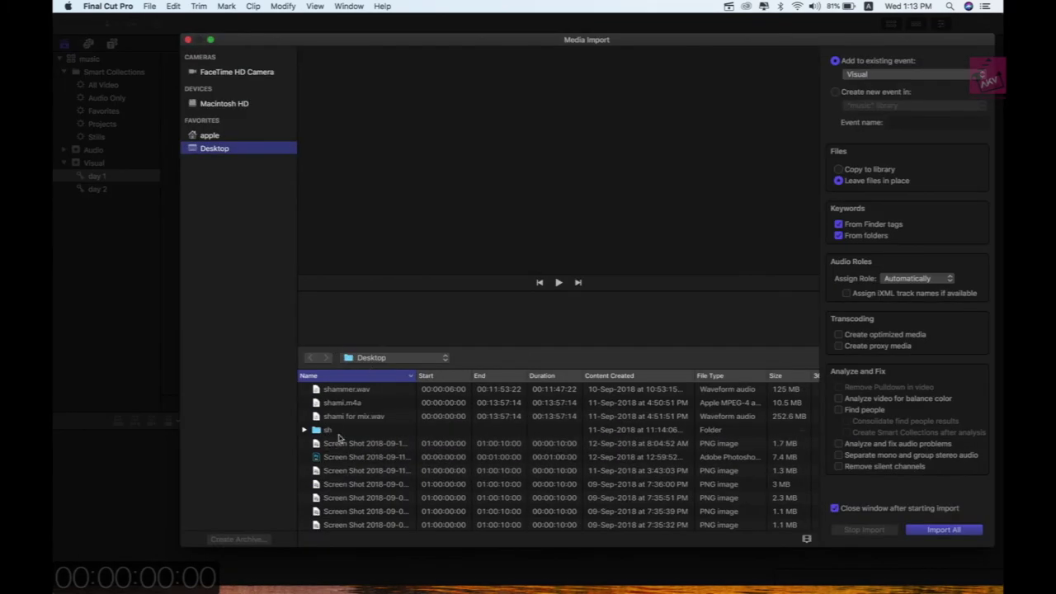
pyautogui.click(304, 430)
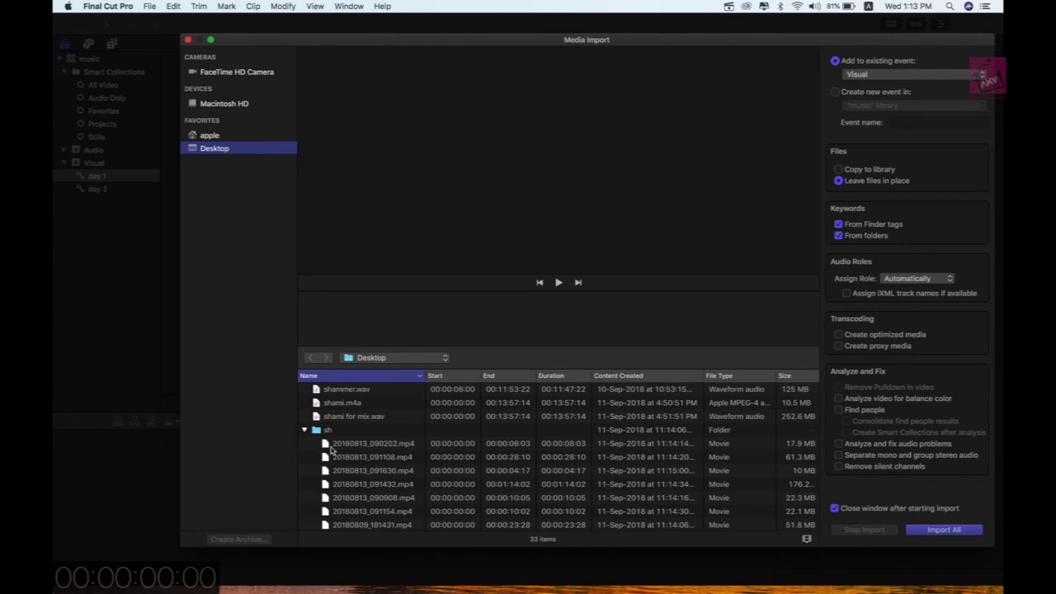
pyautogui.click(331, 445)
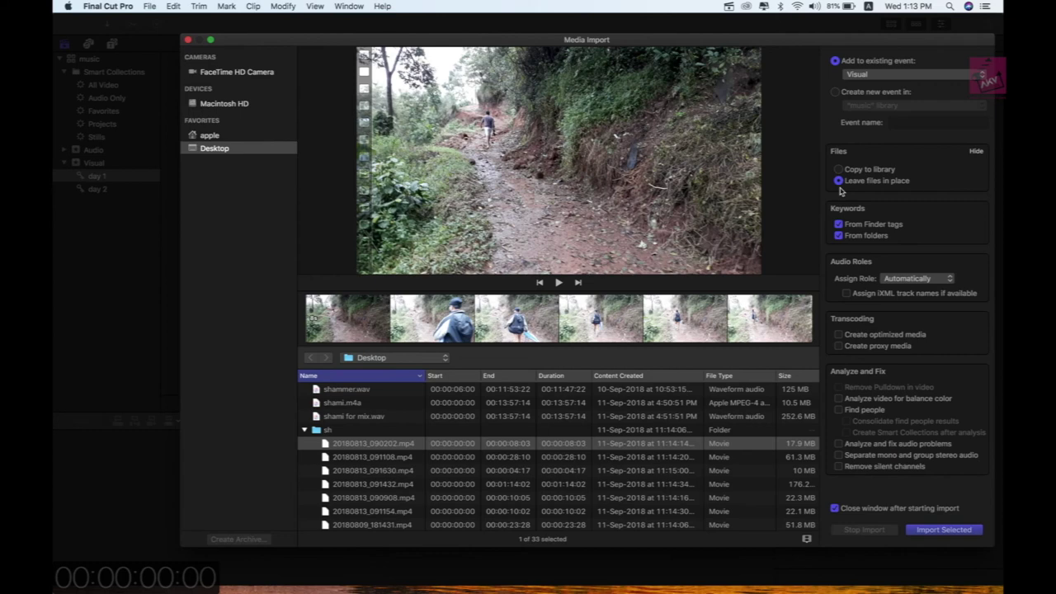
pyautogui.click(839, 170)
pyautogui.click(840, 182)
pyautogui.click(838, 346)
# Turn proxy media off and import 20180813_090202 into the Visual event
pyautogui.click(838, 346)
pyautogui.click(927, 531)
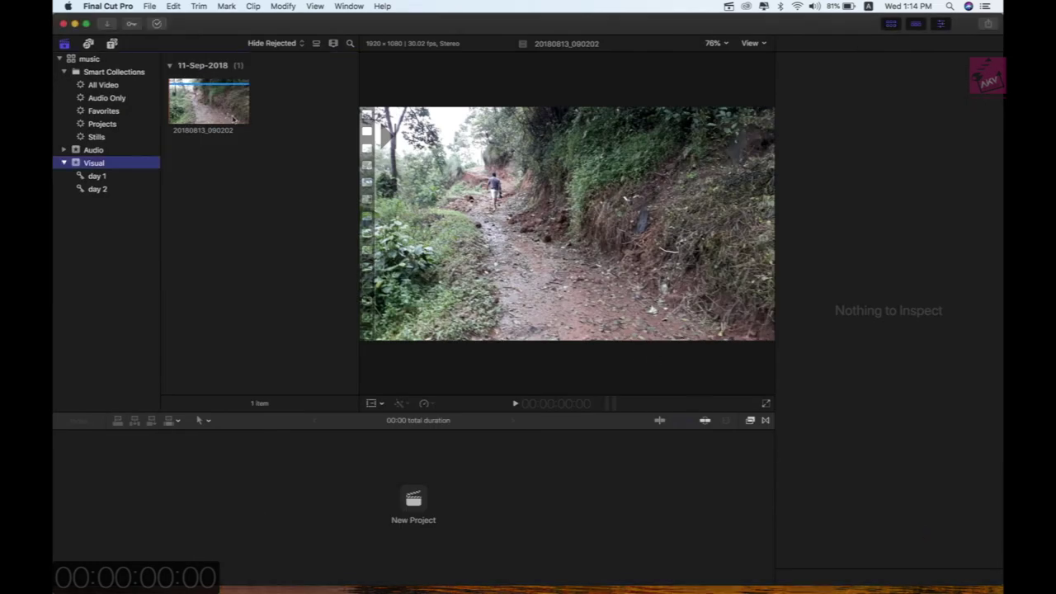
pyautogui.click(215, 100)
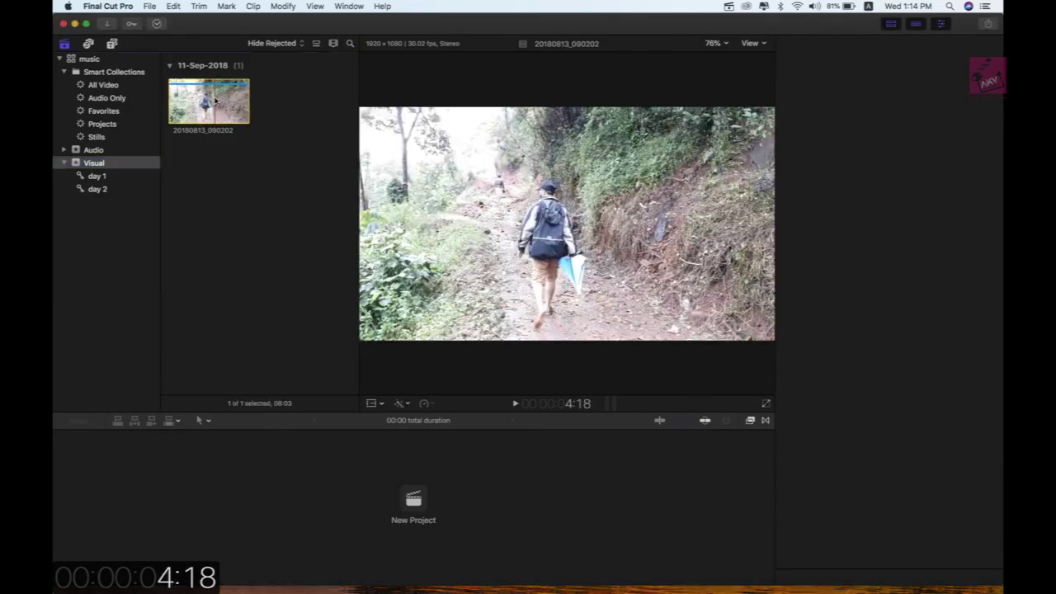
pyautogui.click(113, 177)
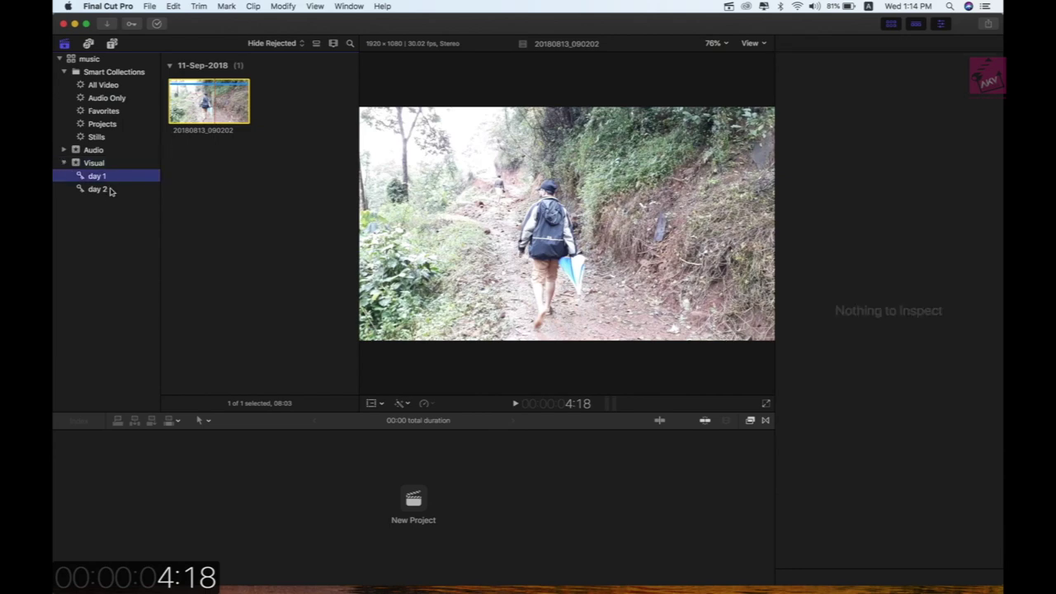
pyautogui.click(111, 190)
pyautogui.click(259, 224)
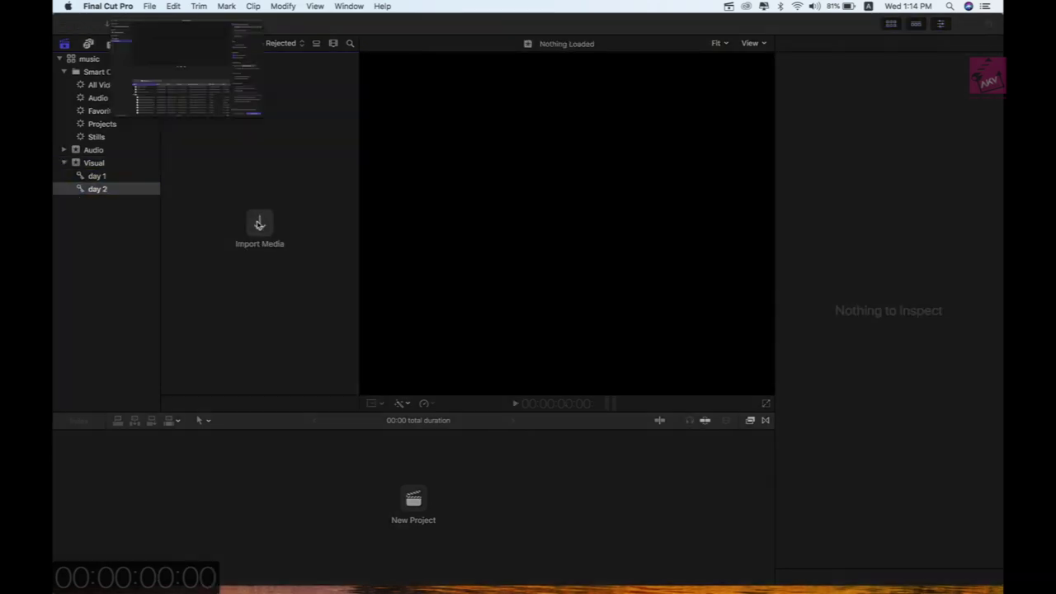
pyautogui.click(379, 500)
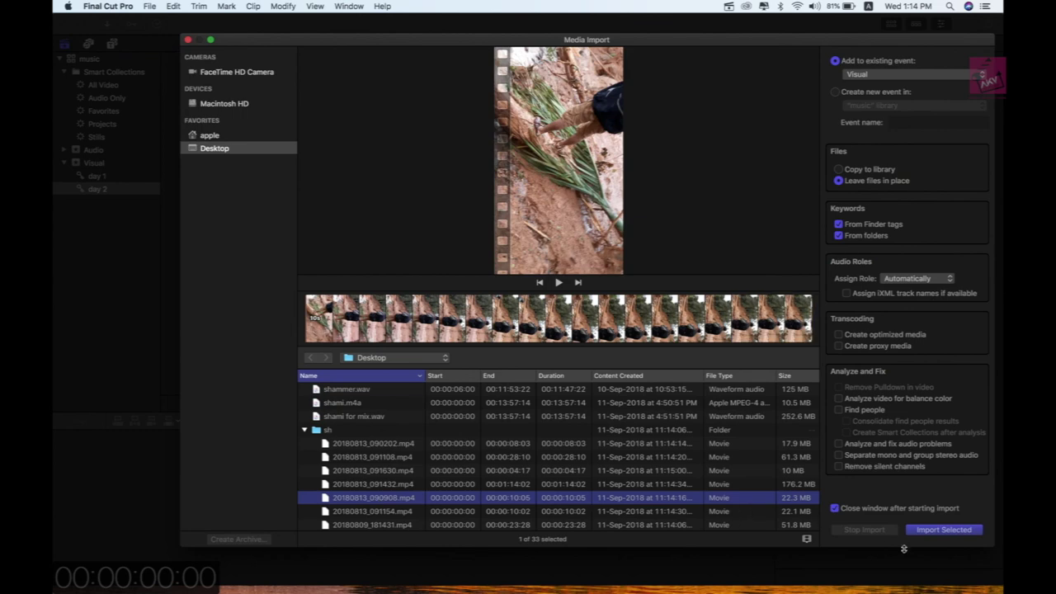
pyautogui.click(305, 483)
pyautogui.click(334, 509)
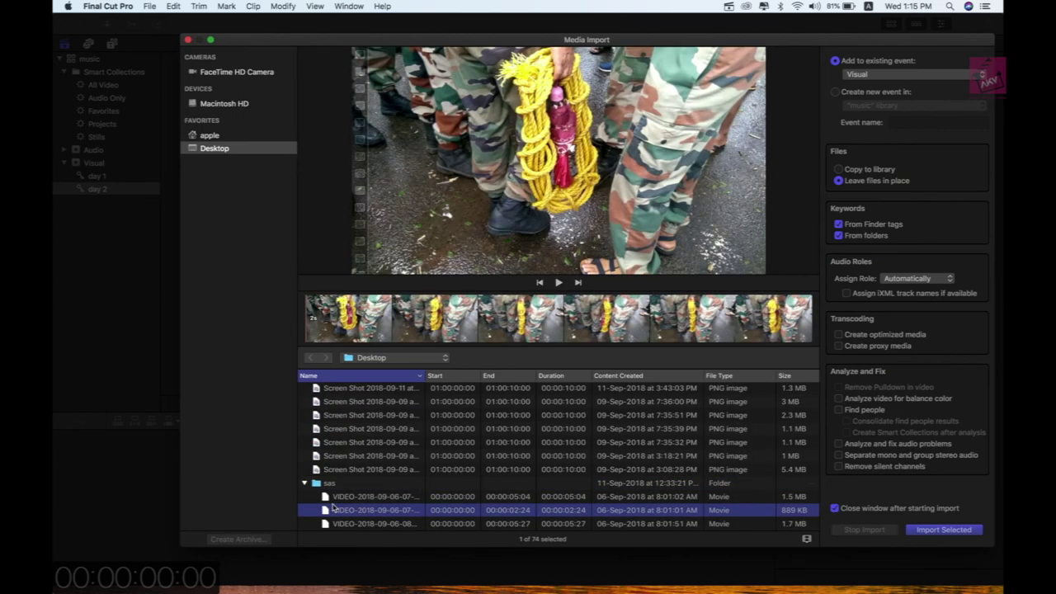
pyautogui.scroll(-2, 334, 507)
pyautogui.click(334, 509)
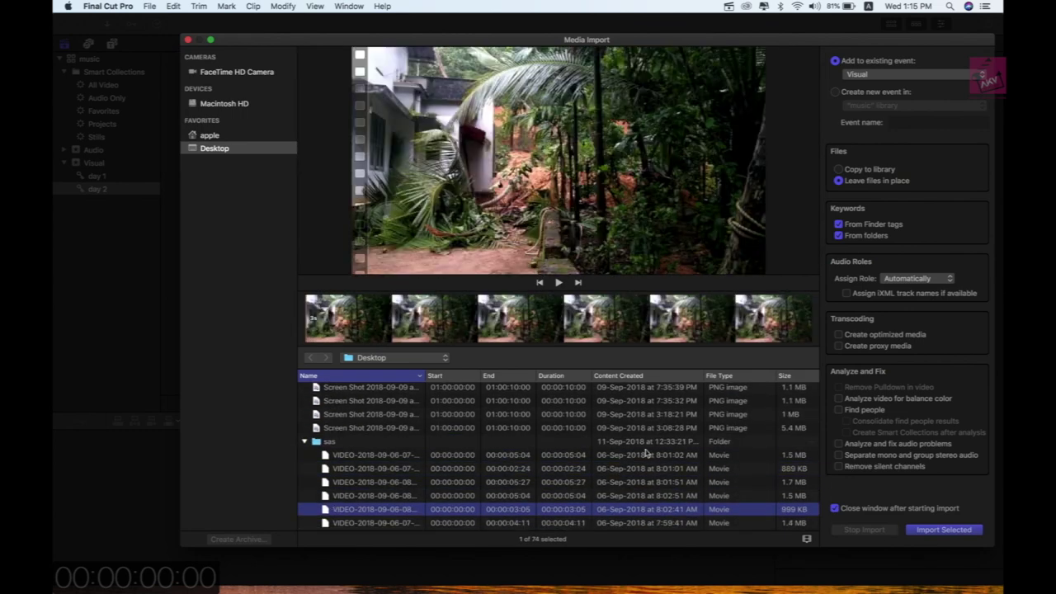
pyautogui.click(941, 530)
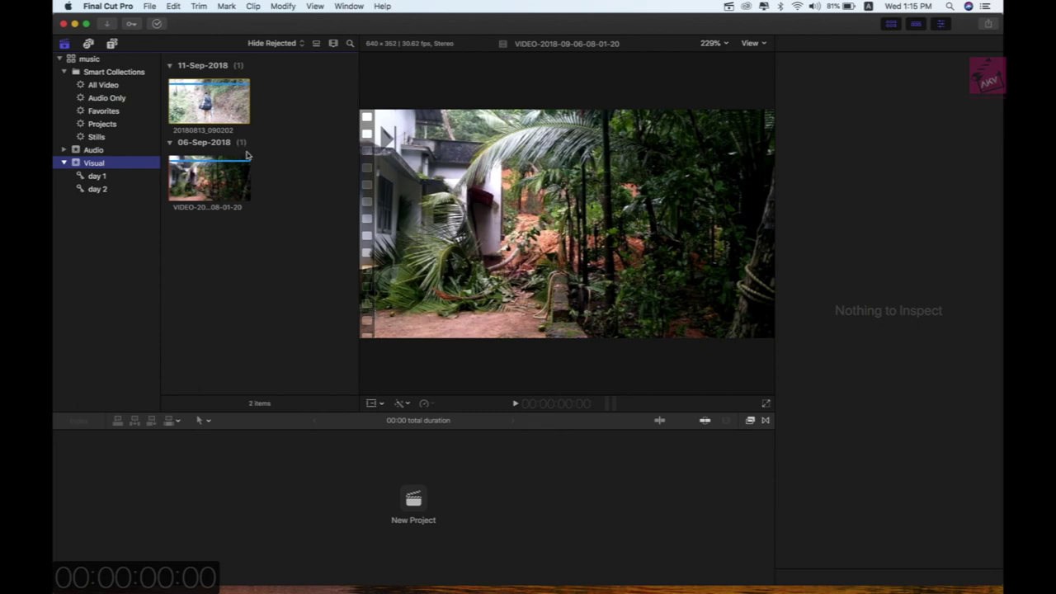
pyautogui.click(227, 191)
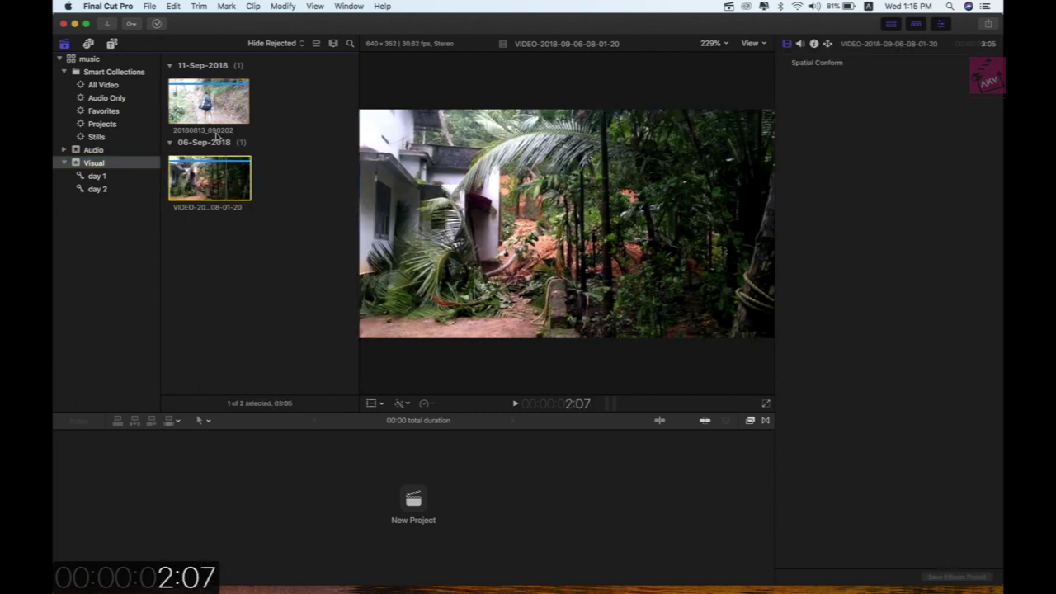
pyautogui.click(223, 109)
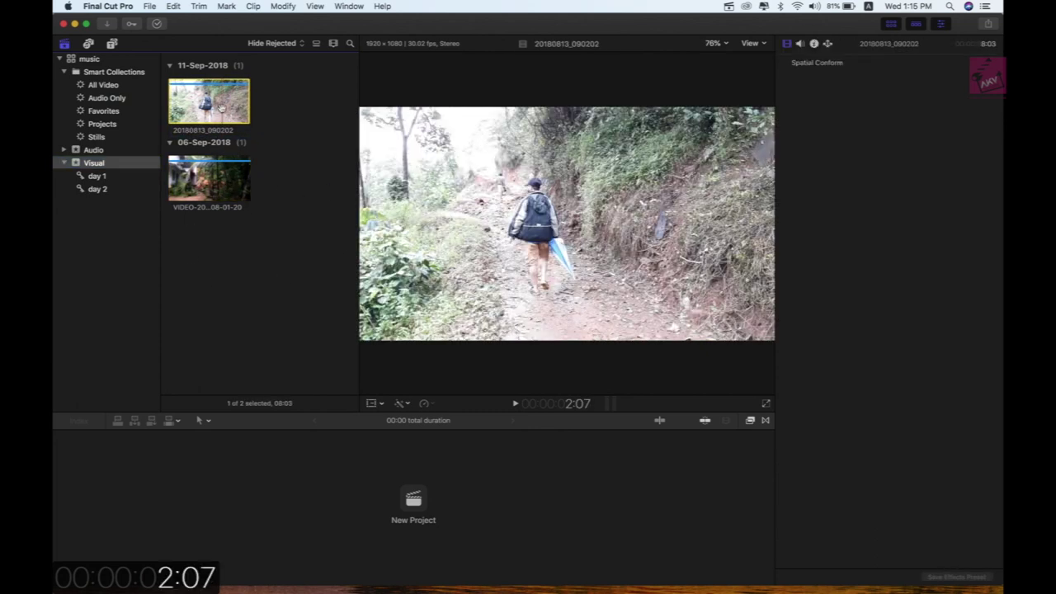
pyautogui.click(219, 195)
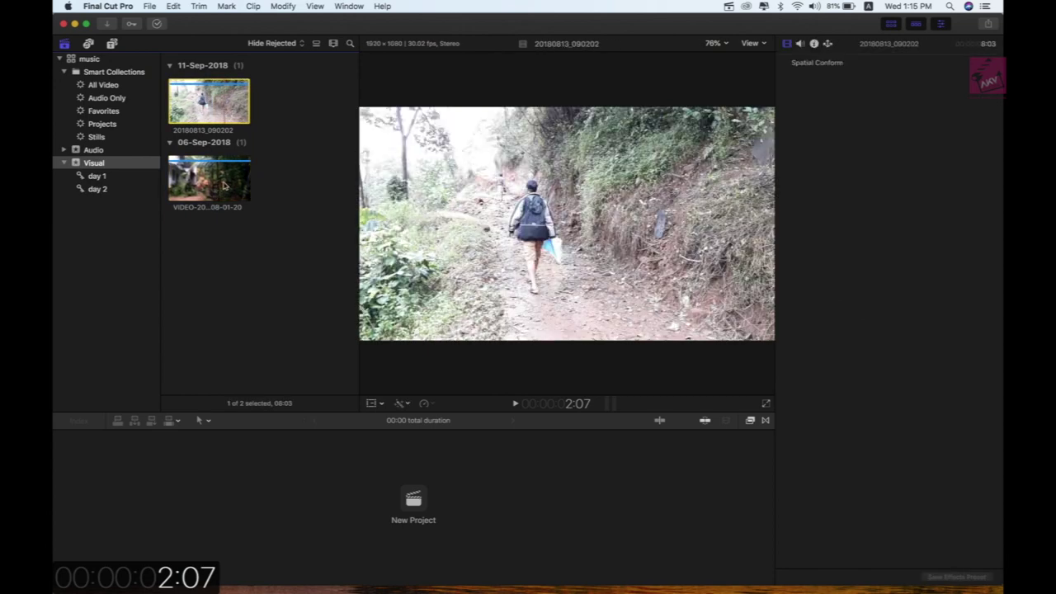
pyautogui.click(221, 122)
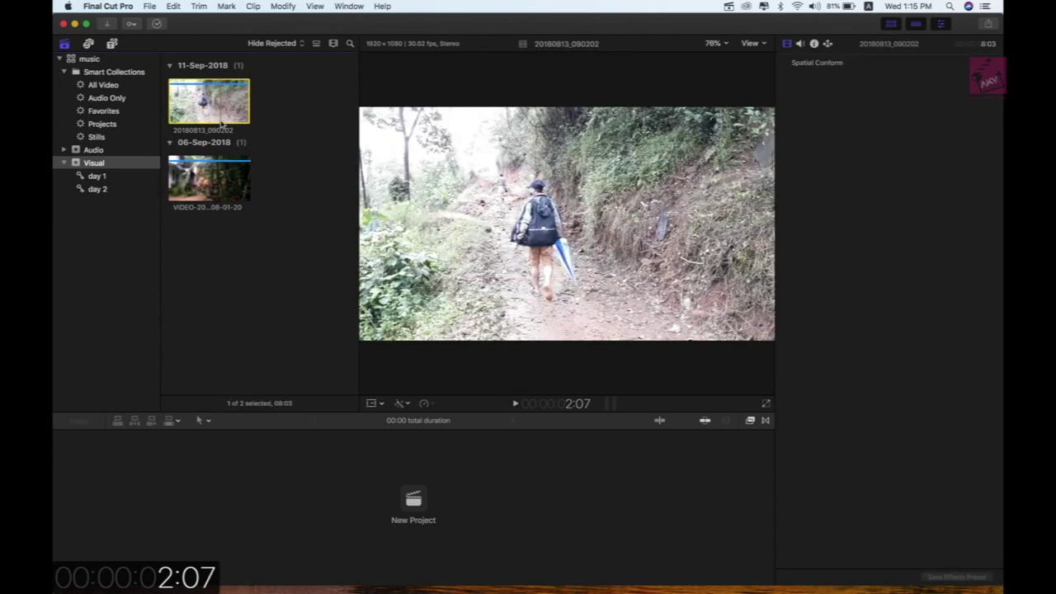